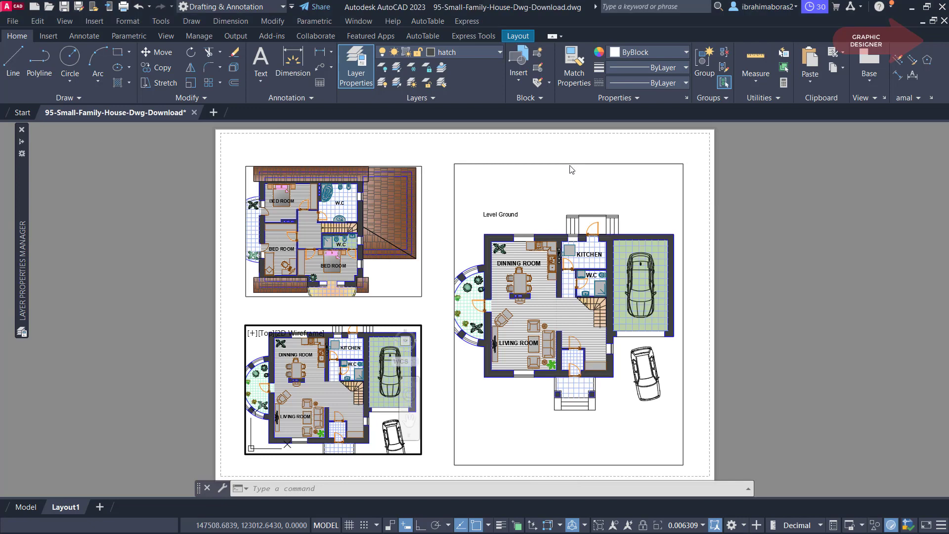
- Activate the right, top-left and then bottom-left viewports, ending in the ground-floor plan
click(559, 195)
click(394, 279)
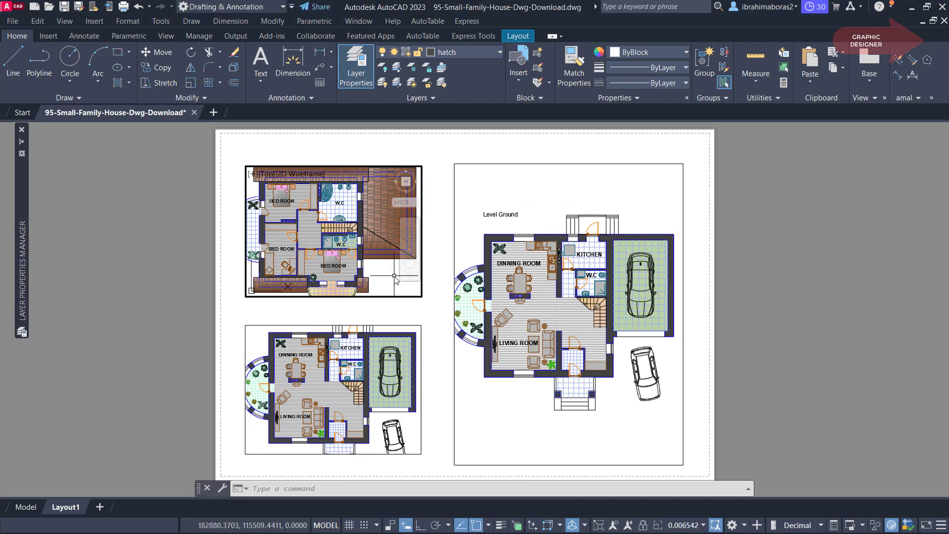
click(416, 447)
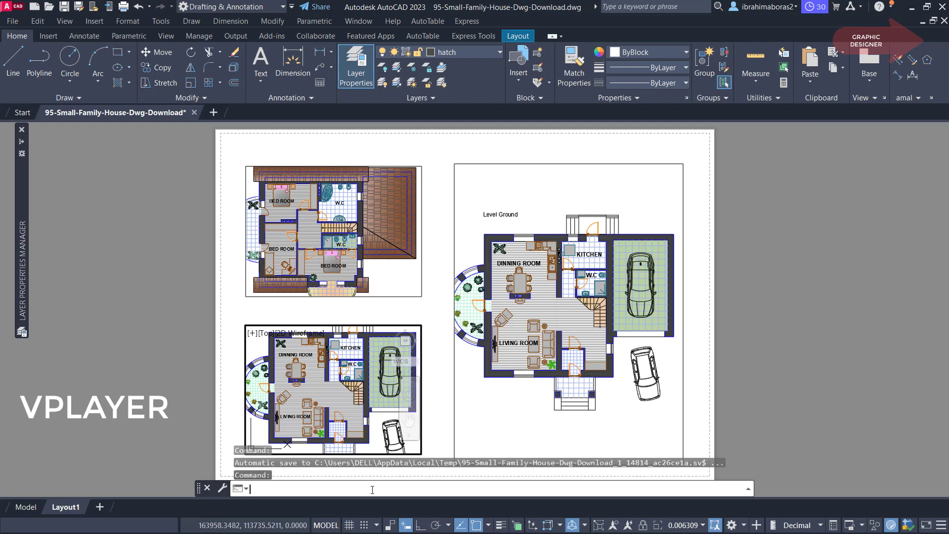
- Start a VPLAYER freeze by picking the dining/living floor hatch and the garage car
text(VPLA)
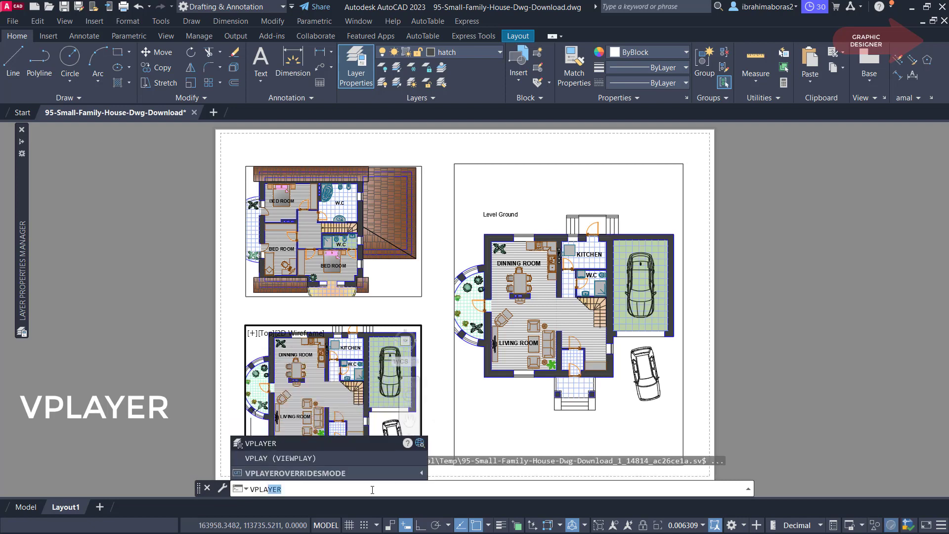
key(Return)
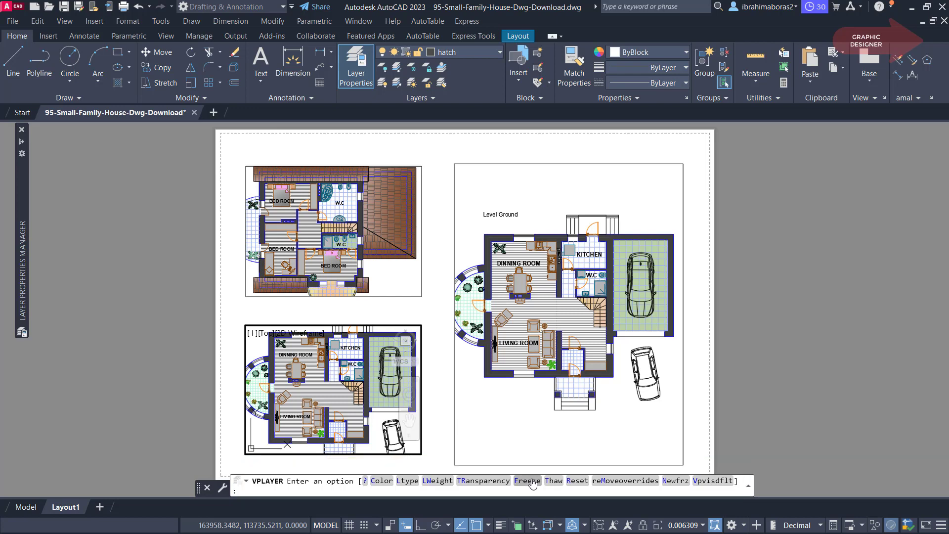
click(533, 483)
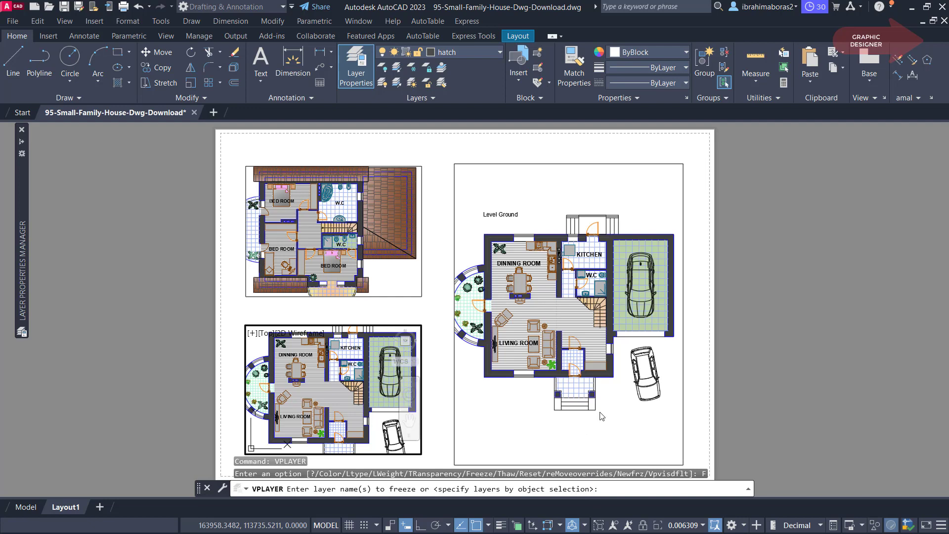
key(Return)
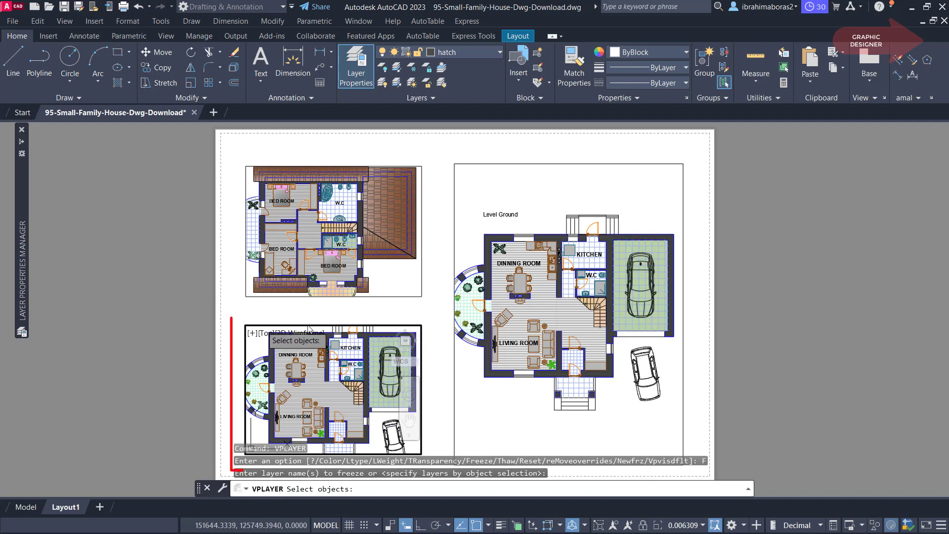
click(316, 388)
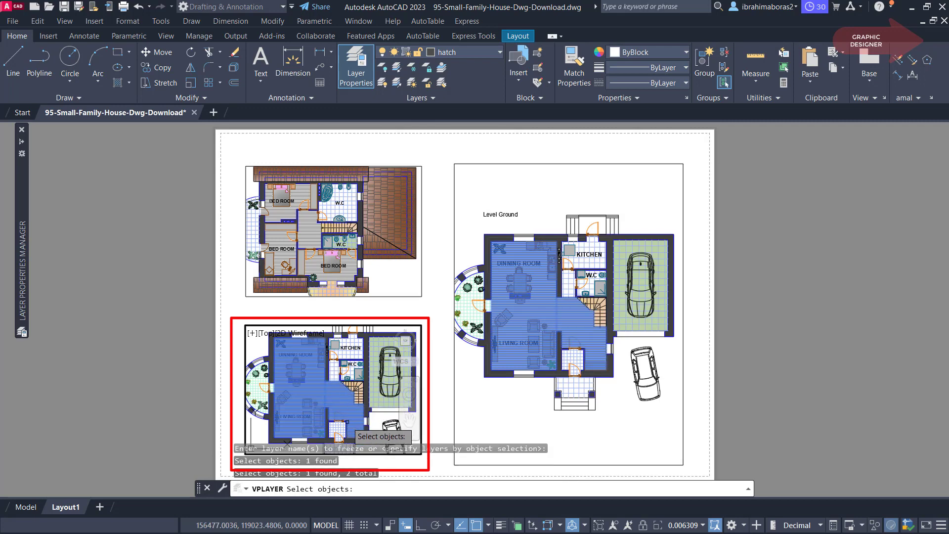
click(391, 360)
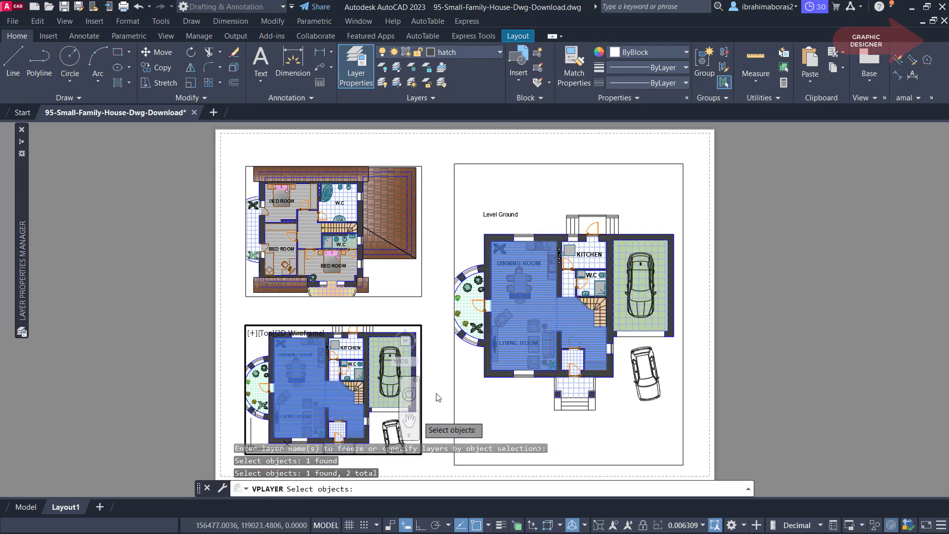
key(Return)
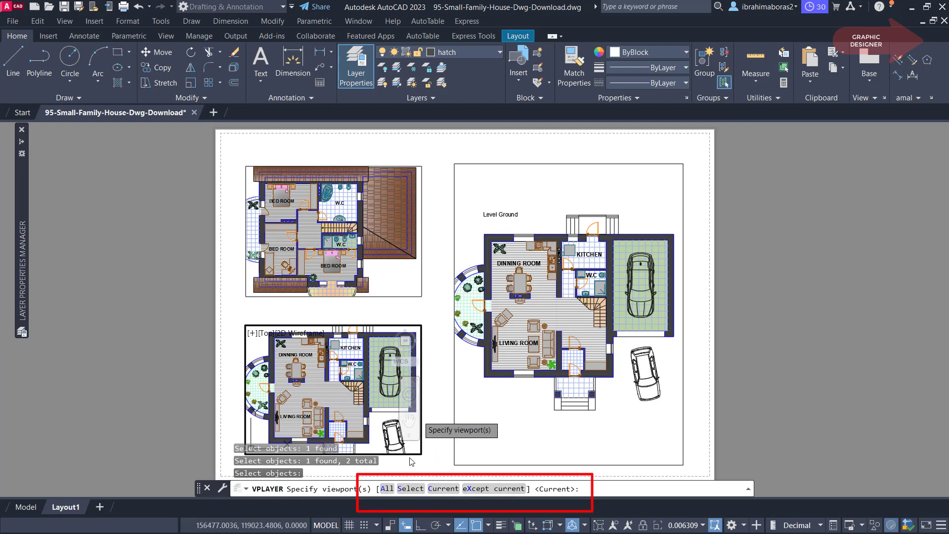
- Apply the hatch and car layer freeze to the current bottom-left viewport only
key(Down)
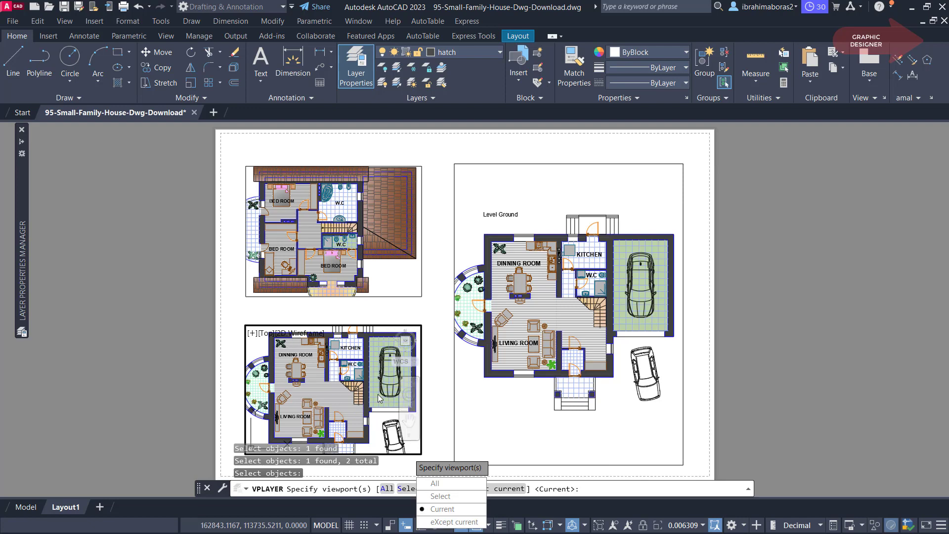
click(441, 510)
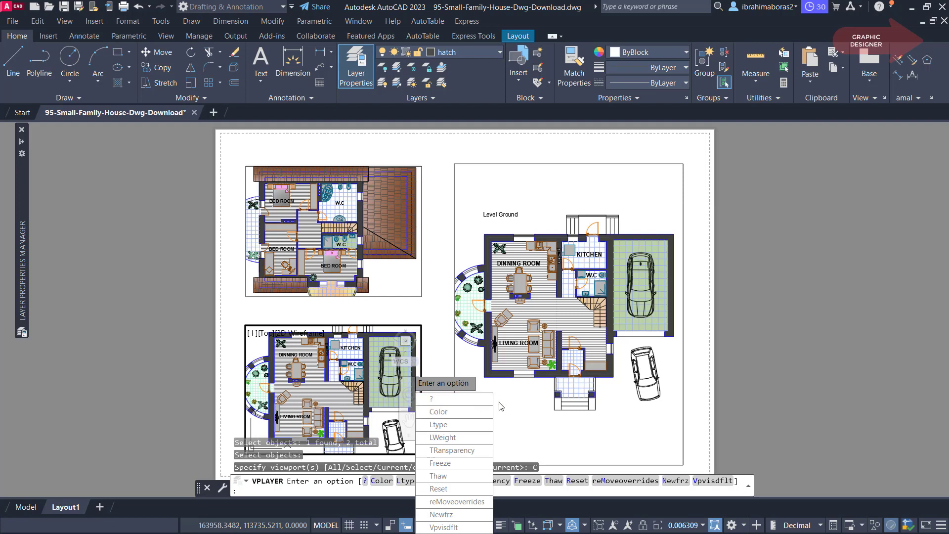
key(Return)
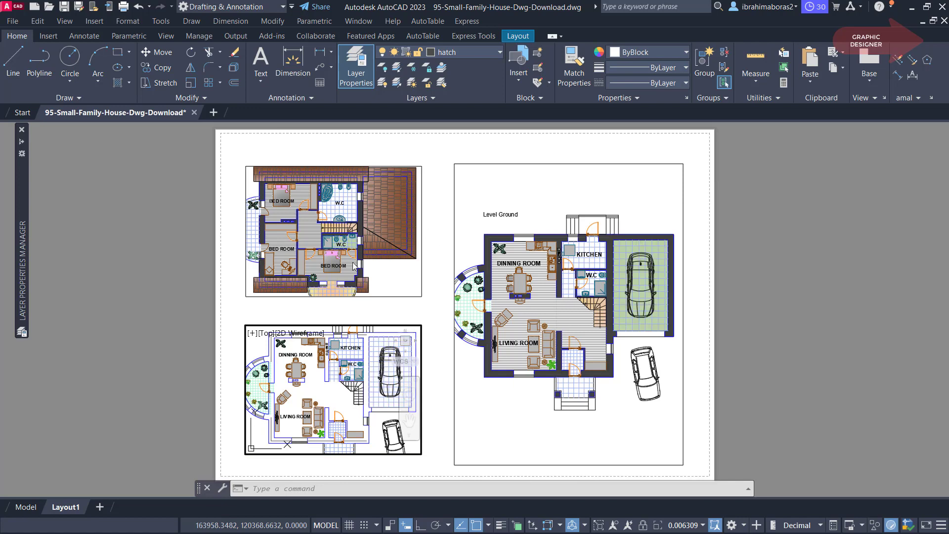
- From the large right-hand viewport, use VPLAYER to freeze layer TEXT in all viewports
double_click(655, 473)
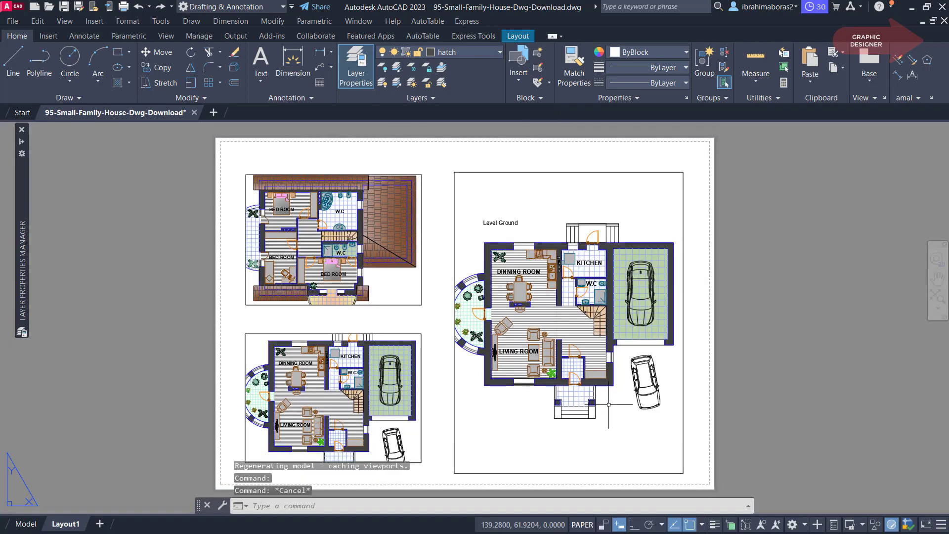
double_click(568, 416)
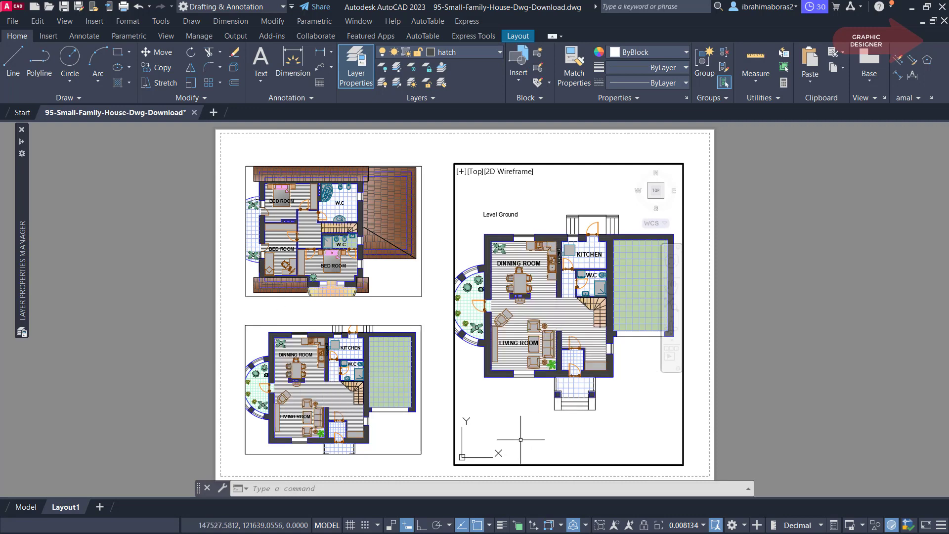
text(V)
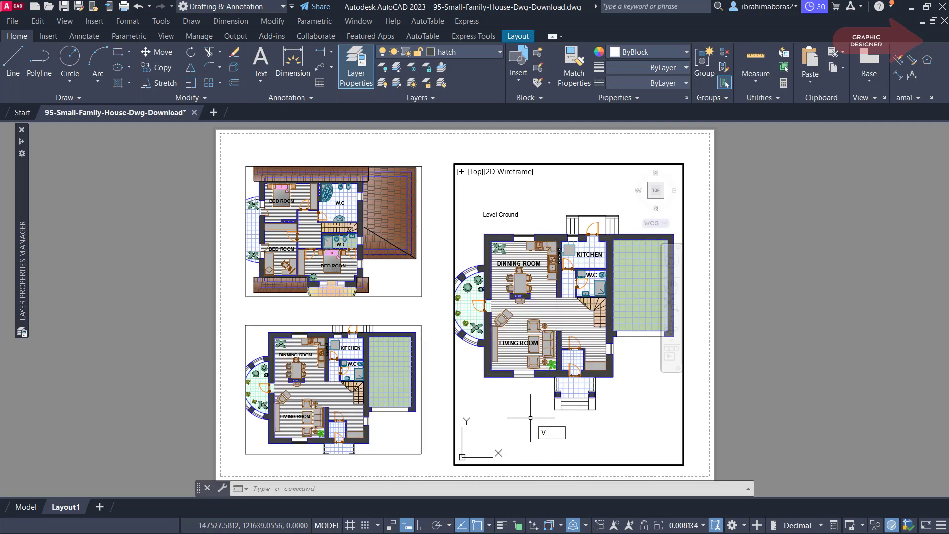
text(PLAYER)
key(Return)
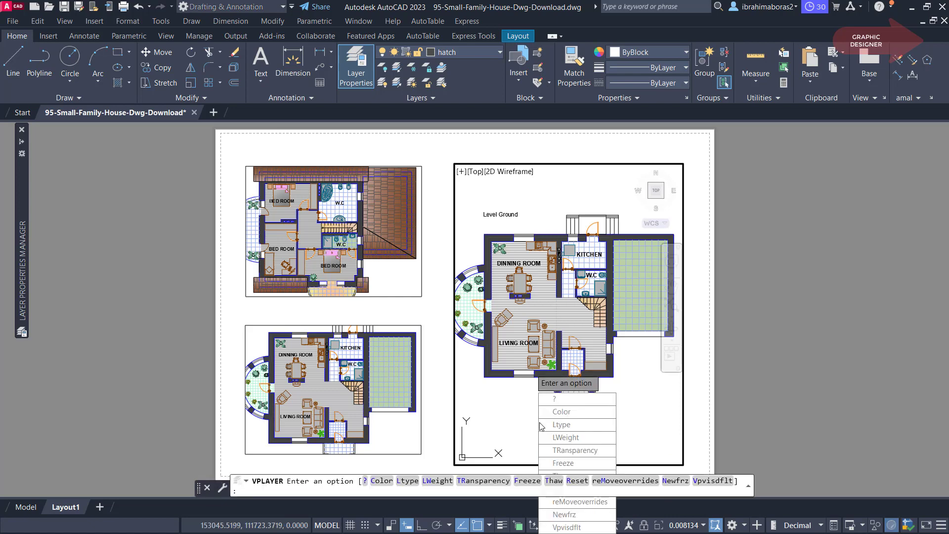
text(F)
key(Return)
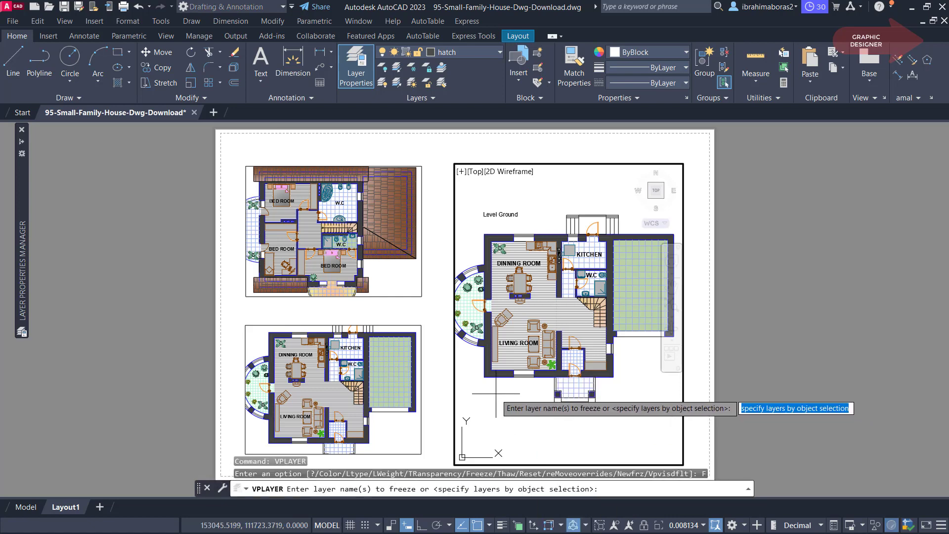
text(TEXT)
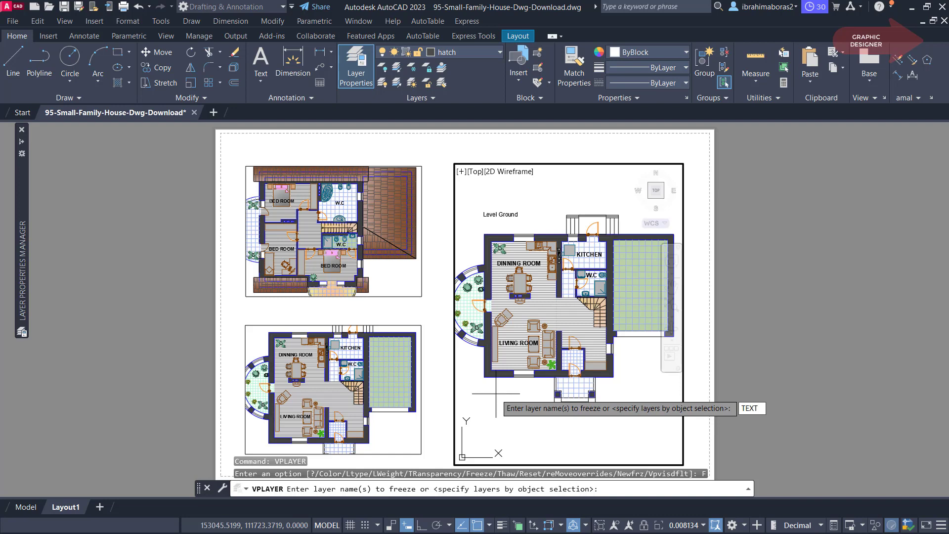
key(Return)
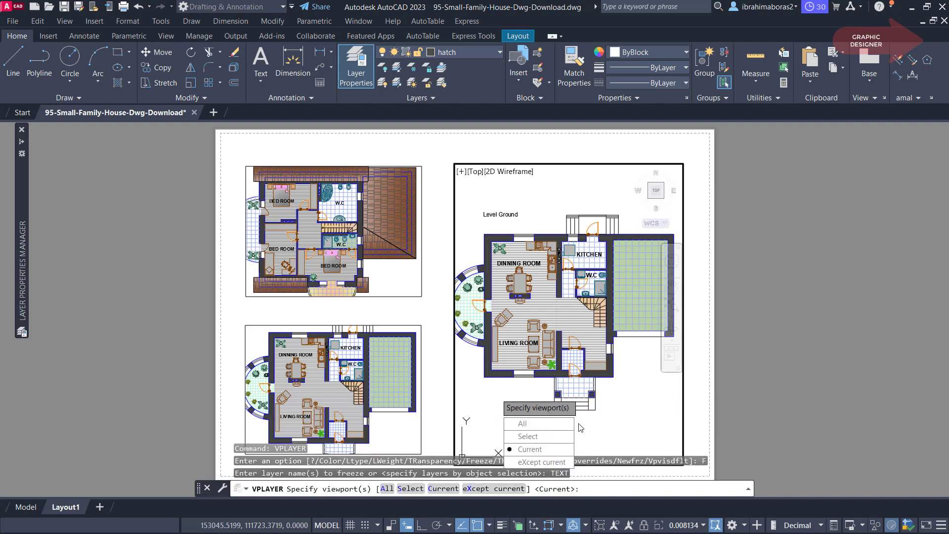
click(525, 427)
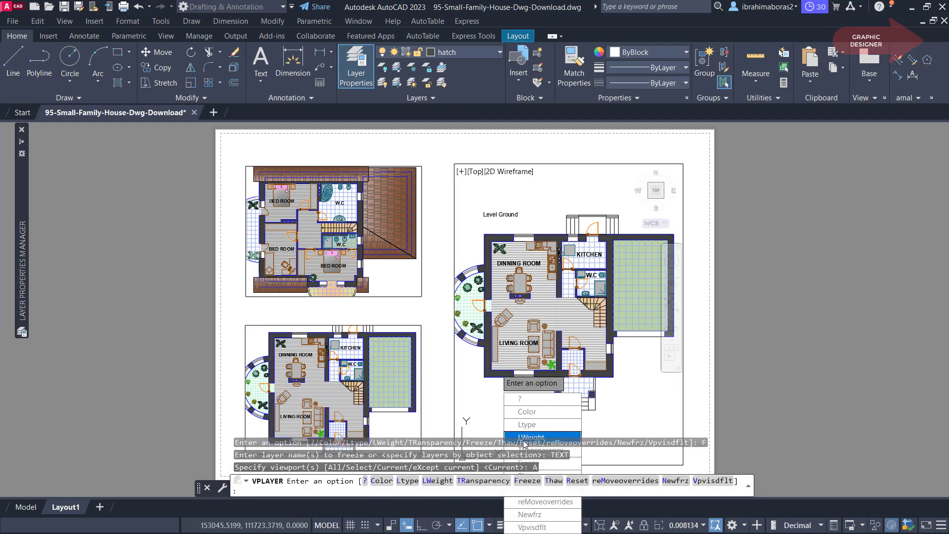
key(Return)
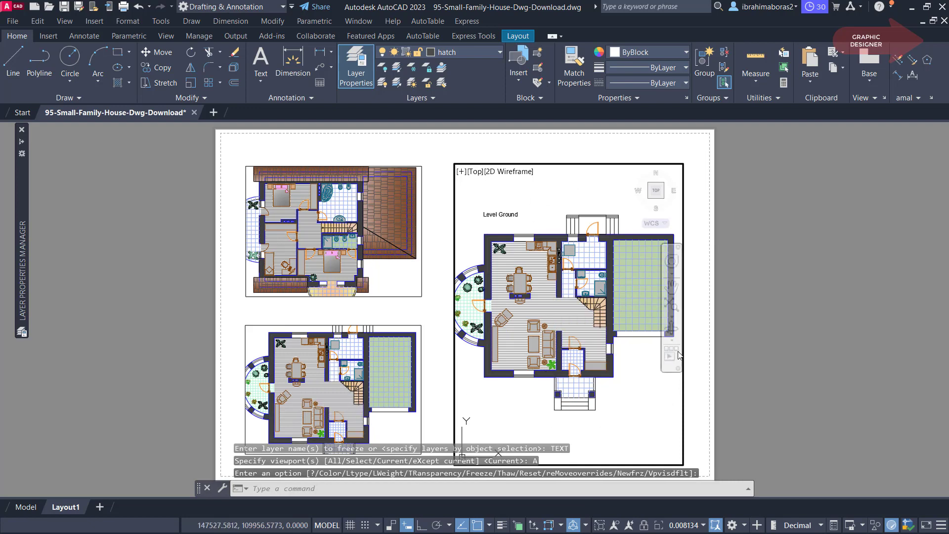
key(Return)
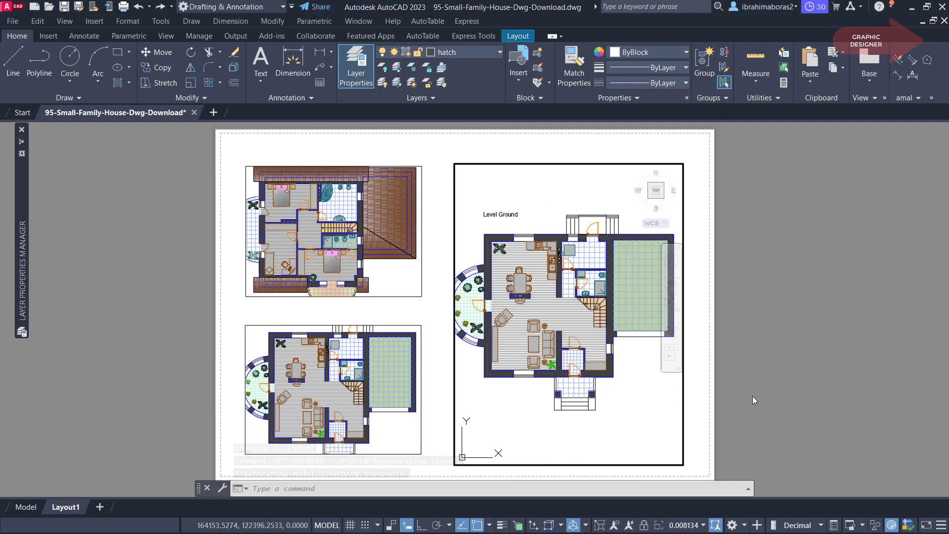
- Thaw TEXT in the large right-hand viewport only using the Layer list's viewport freeze icon
click(474, 53)
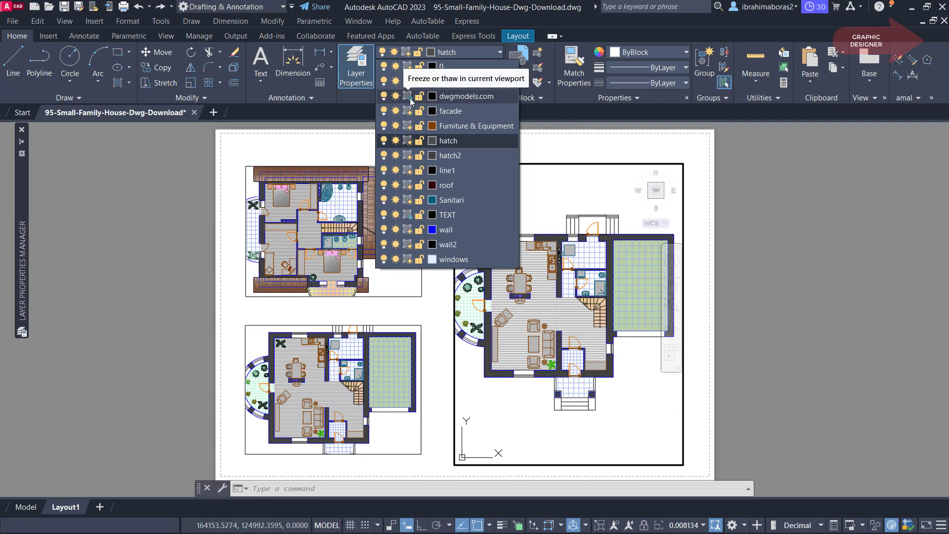
click(408, 216)
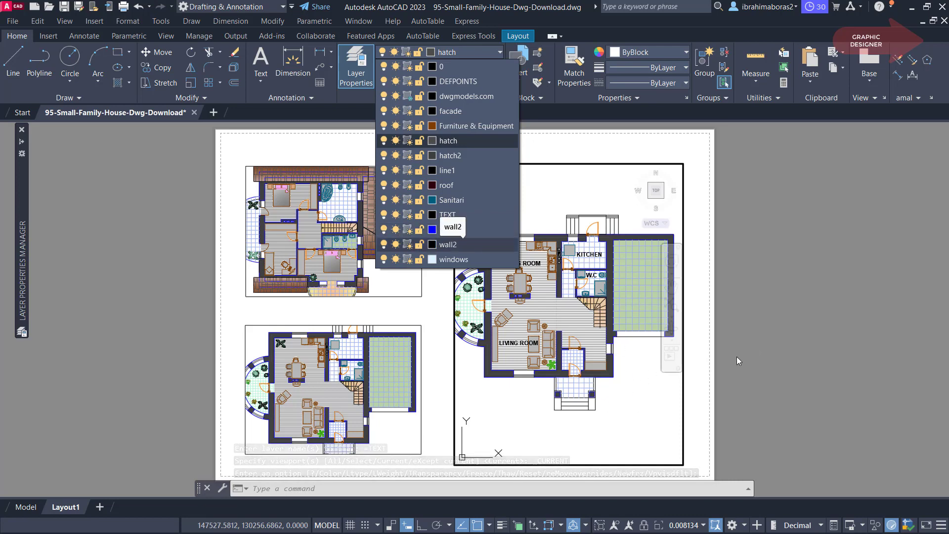
click(702, 370)
click(393, 275)
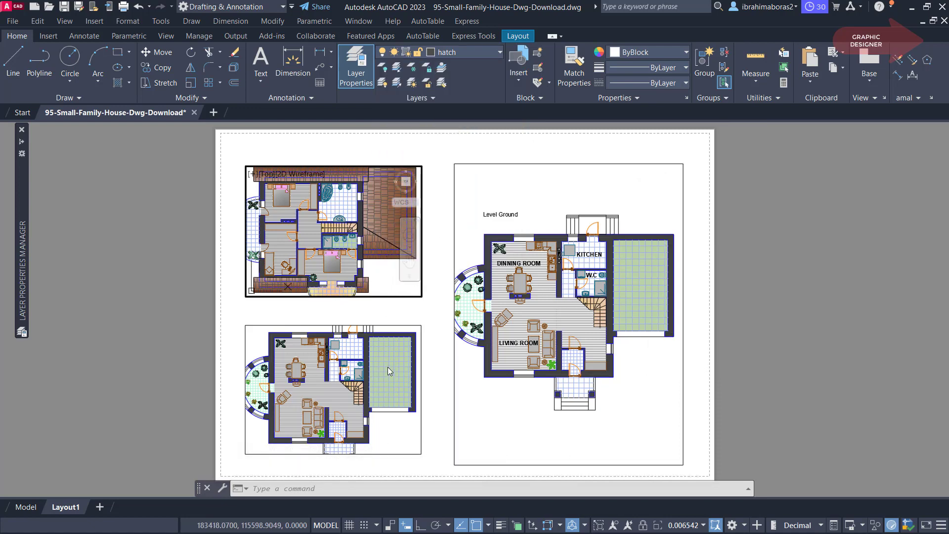
- Thaw TEXT in the top-left and bottom-left viewports through the Layer list
click(459, 52)
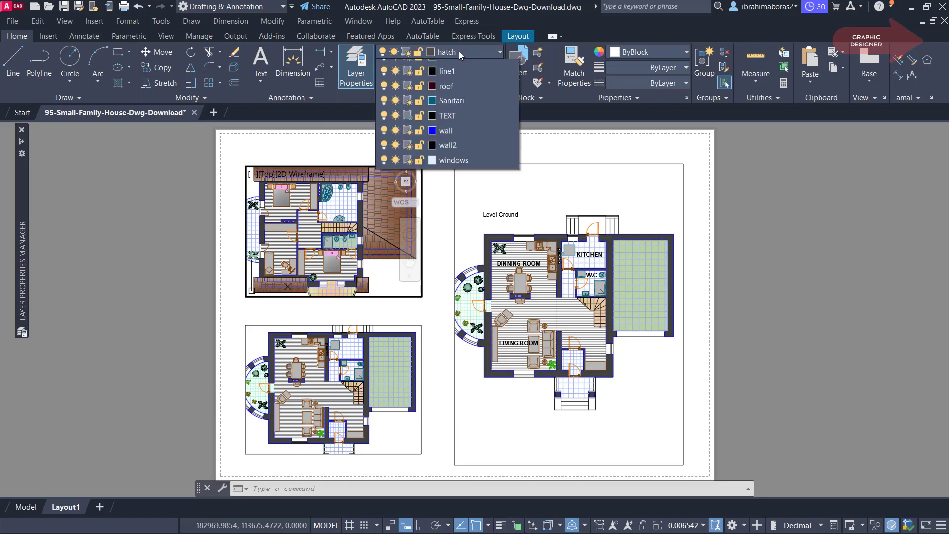
click(412, 215)
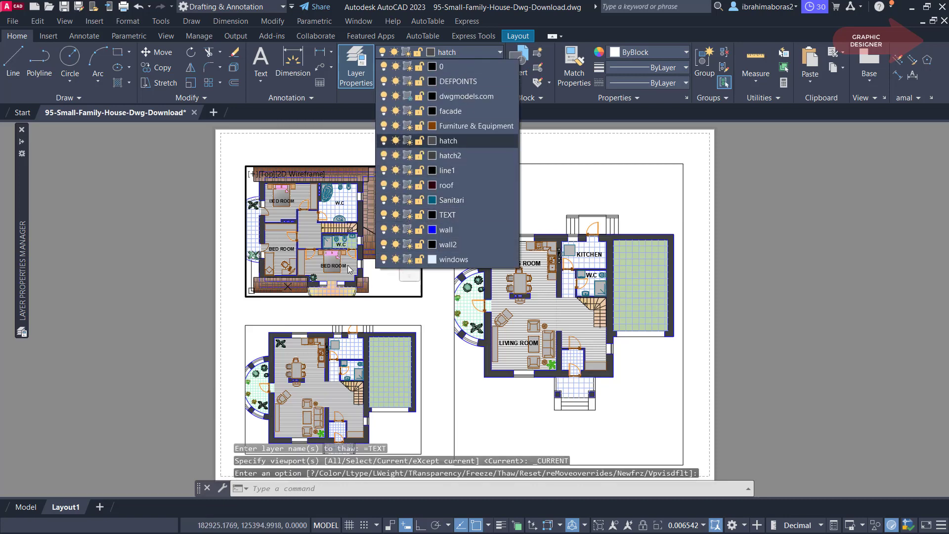
click(387, 420)
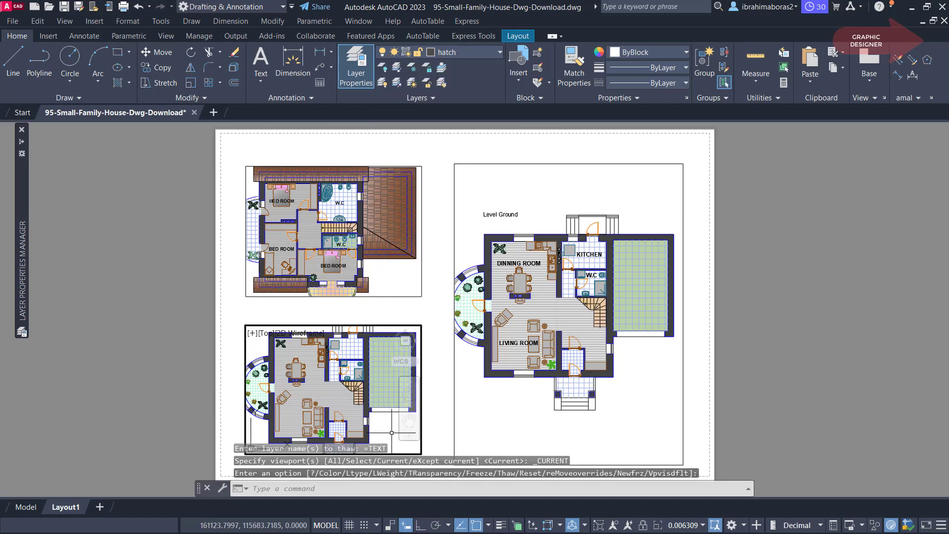
click(442, 54)
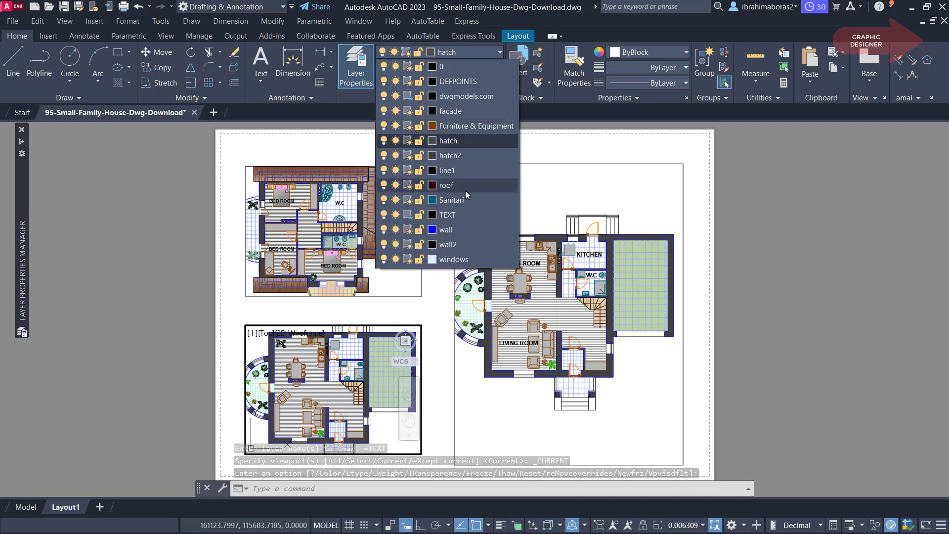
click(408, 214)
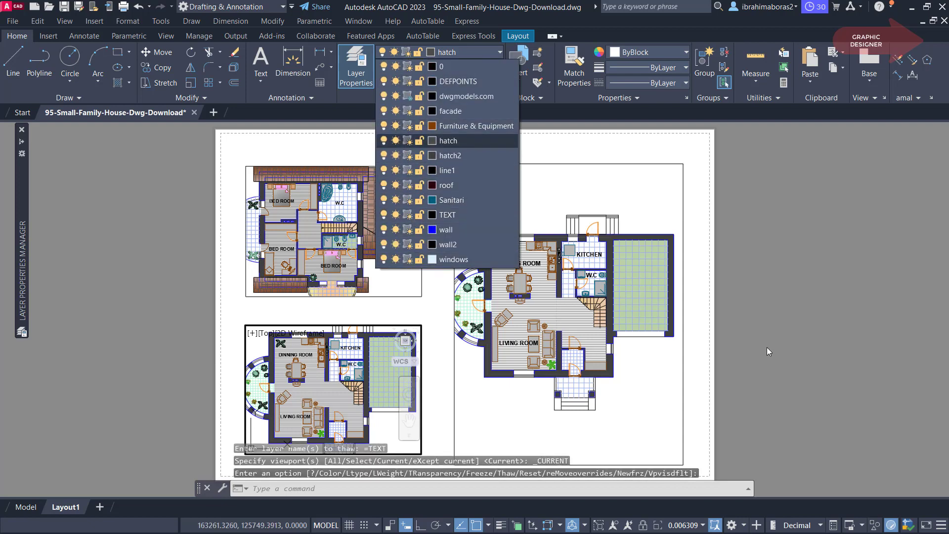
click(631, 412)
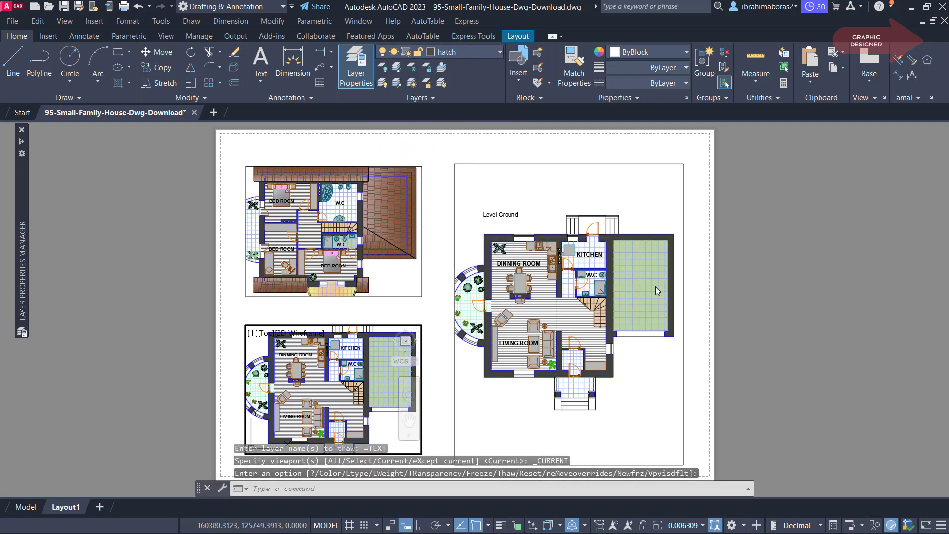